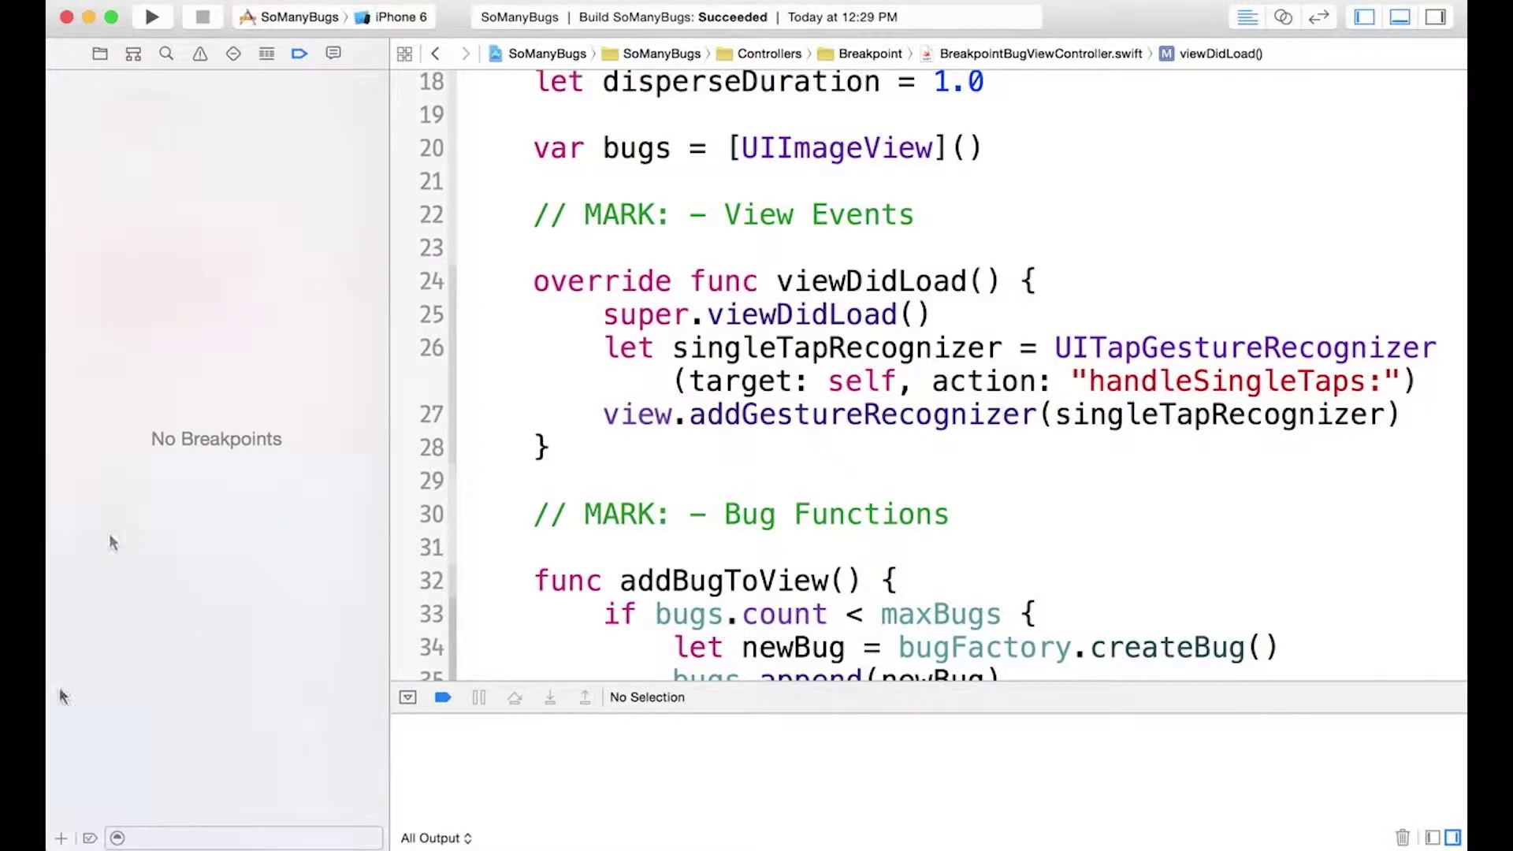
Create a symbolic breakpoint with the symbol viewDidLoad.
left_click(60, 838)
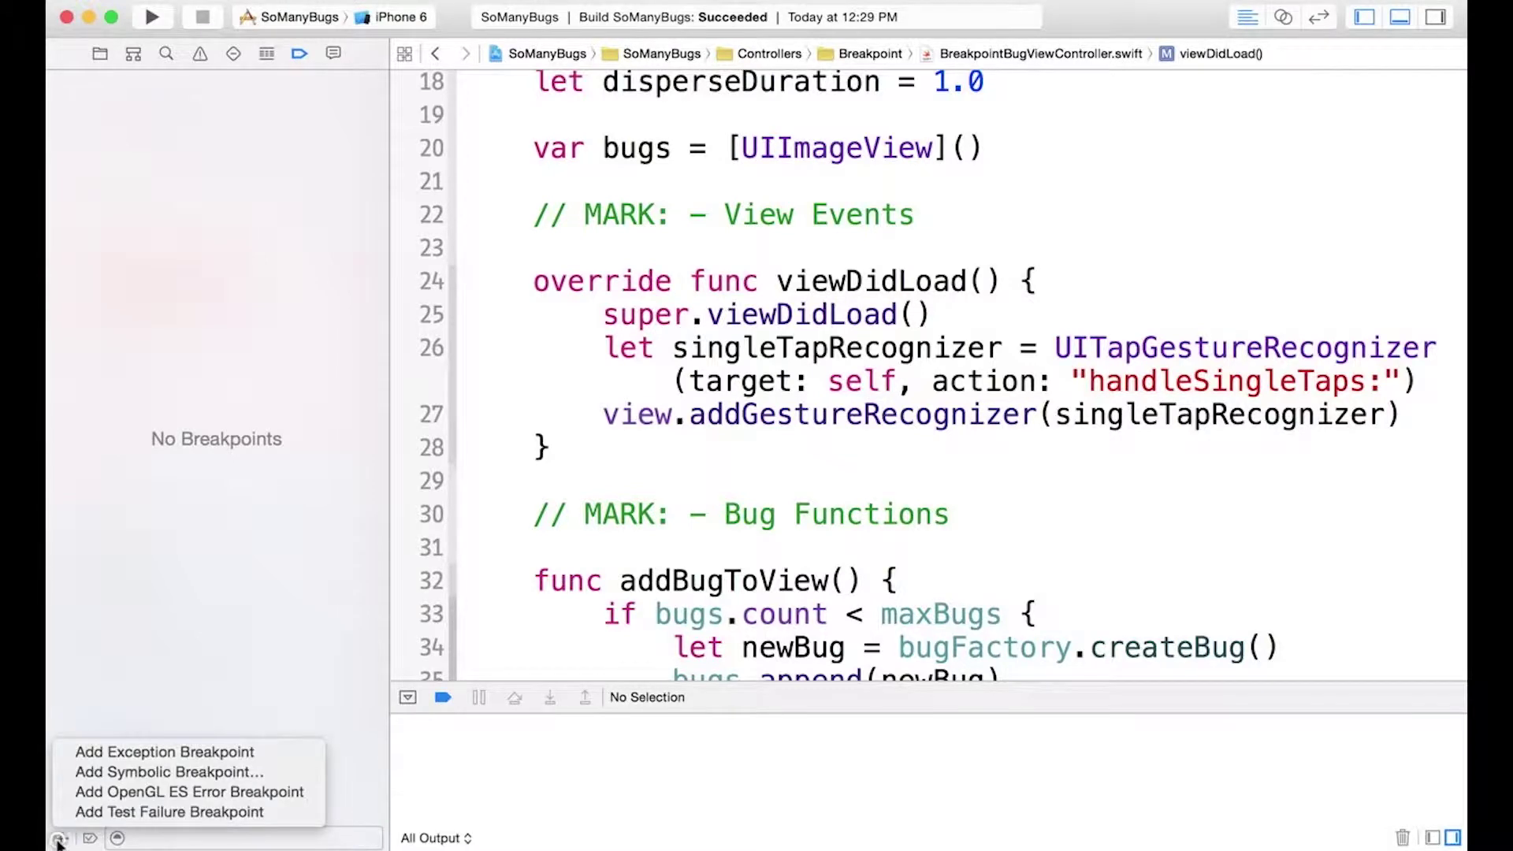
left_click(118, 775)
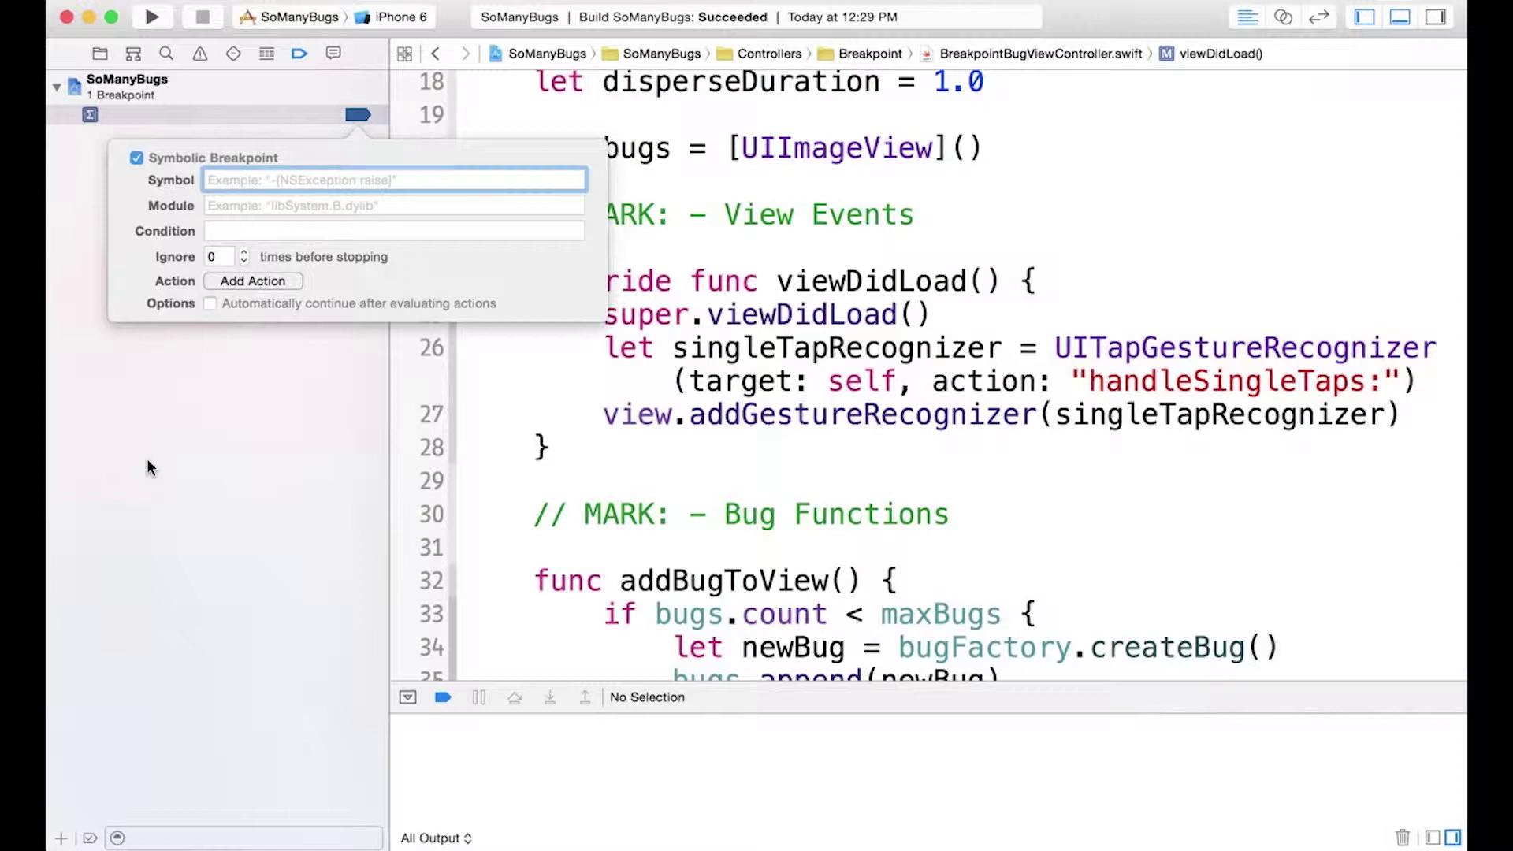
type("viewDid")
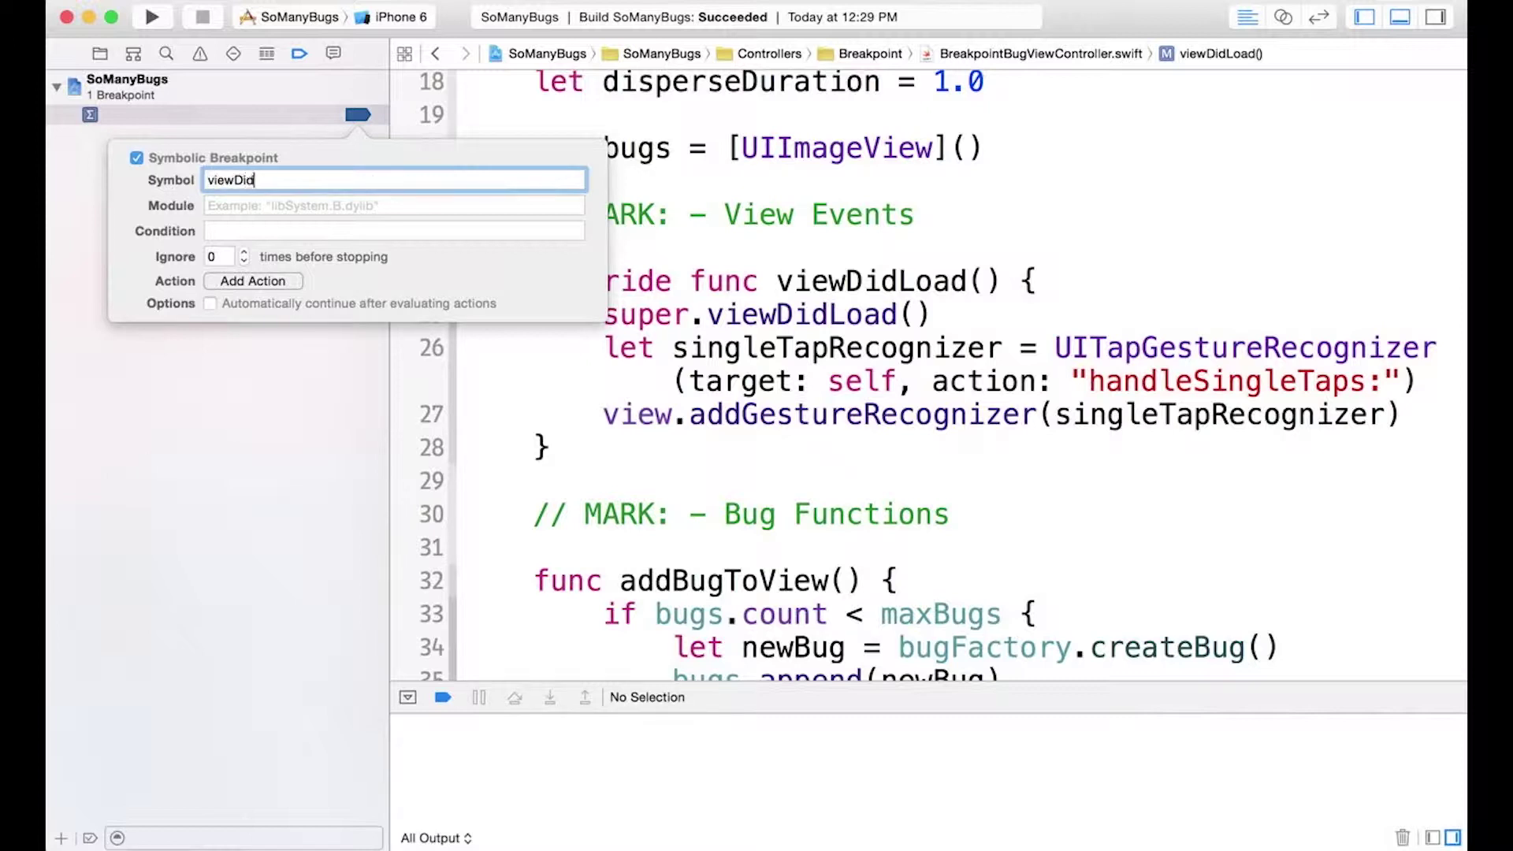
type("Load")
key("Return")
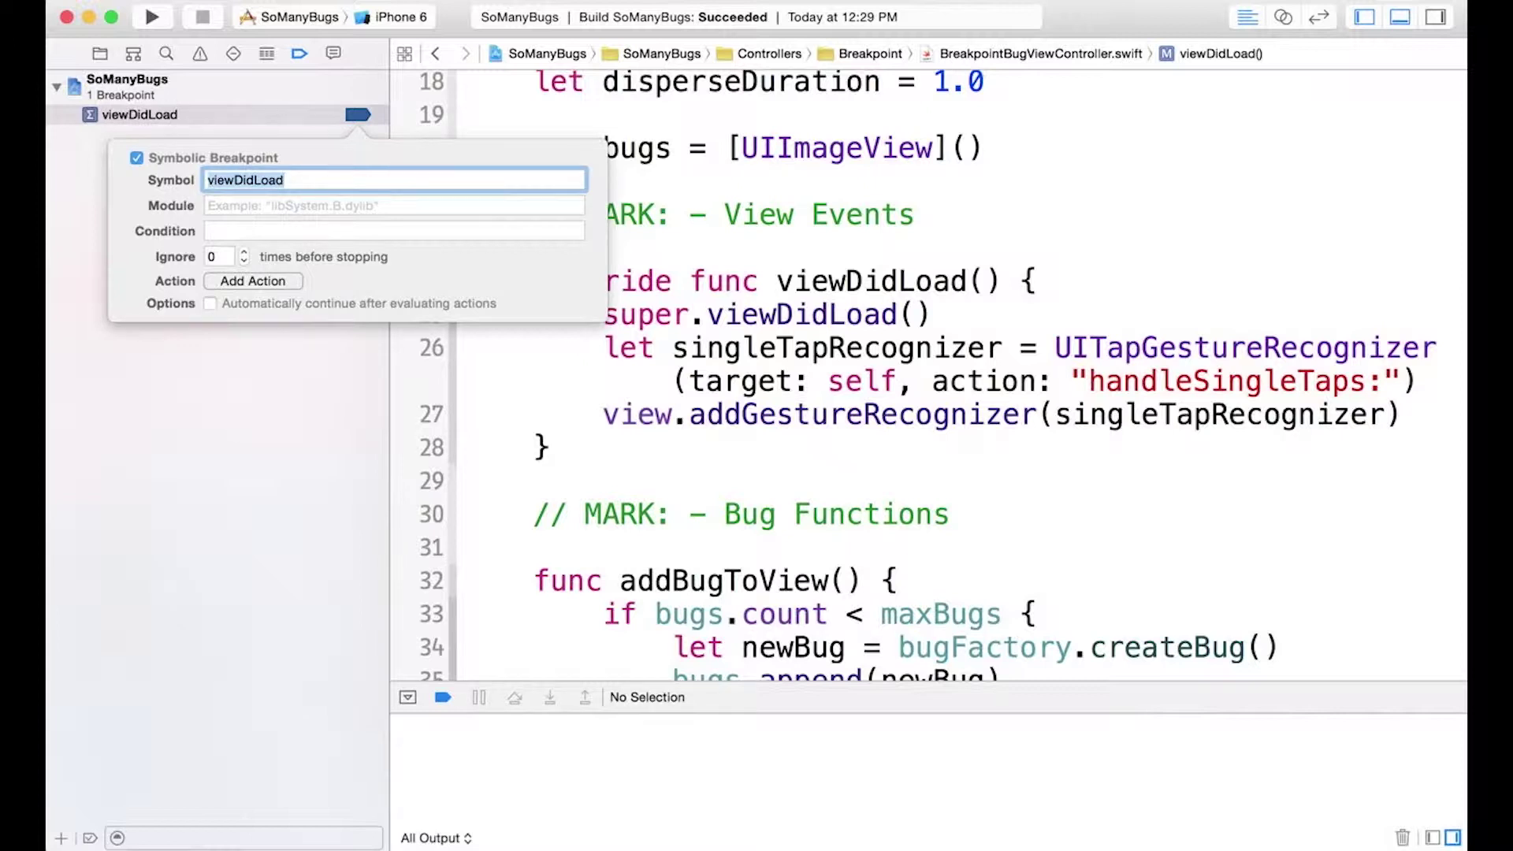
left_click(120, 487)
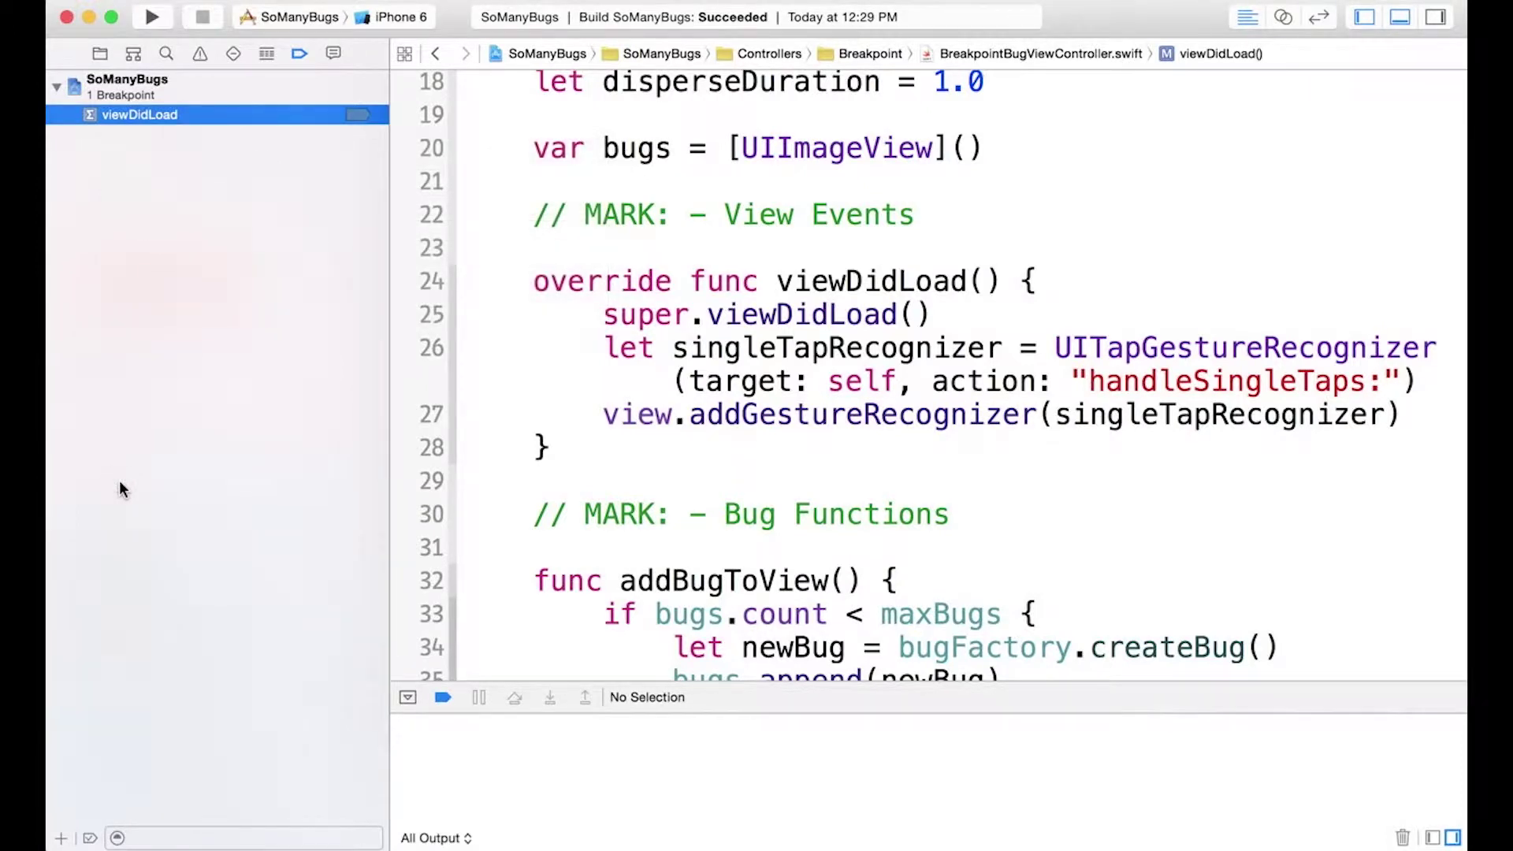
Run the app until it pauses in viewDidLoad, stop it, and show the breakpoint list.
left_click(152, 16)
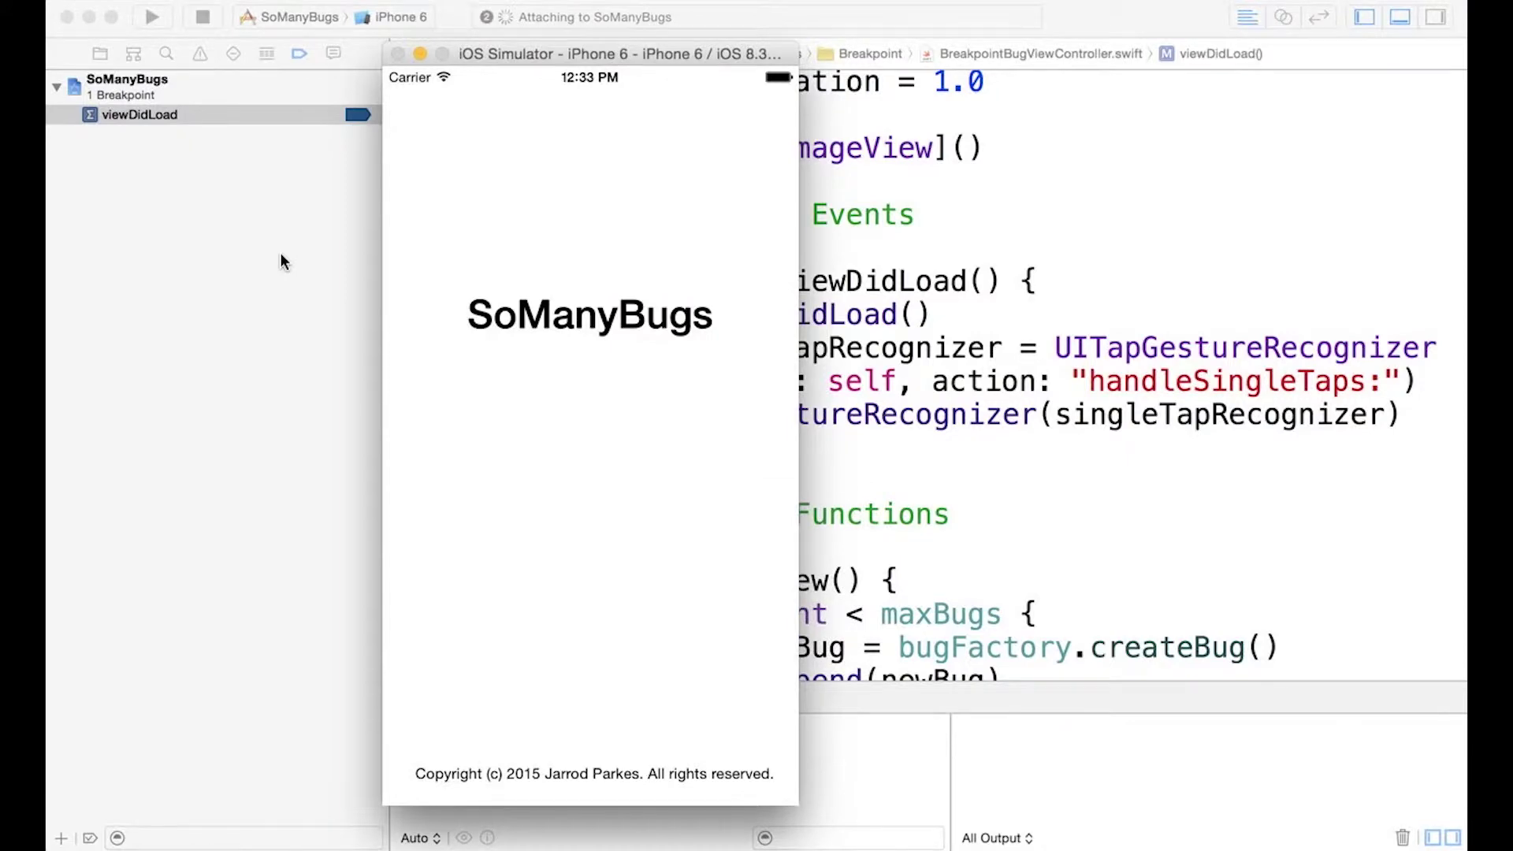
left_click(202, 17)
left_click(300, 54)
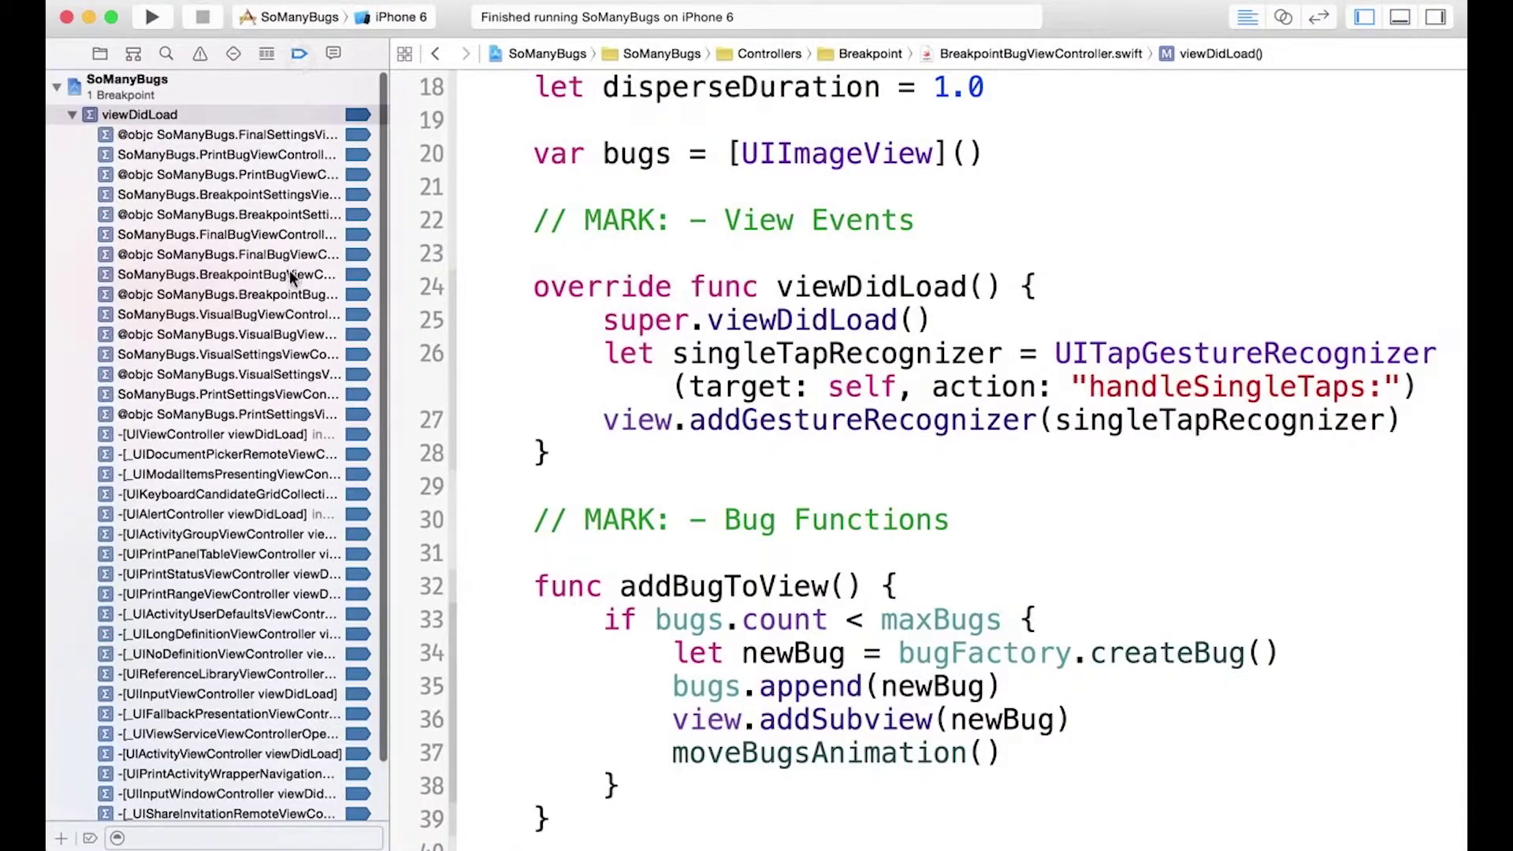
scroll(290, 271, "down", 1)
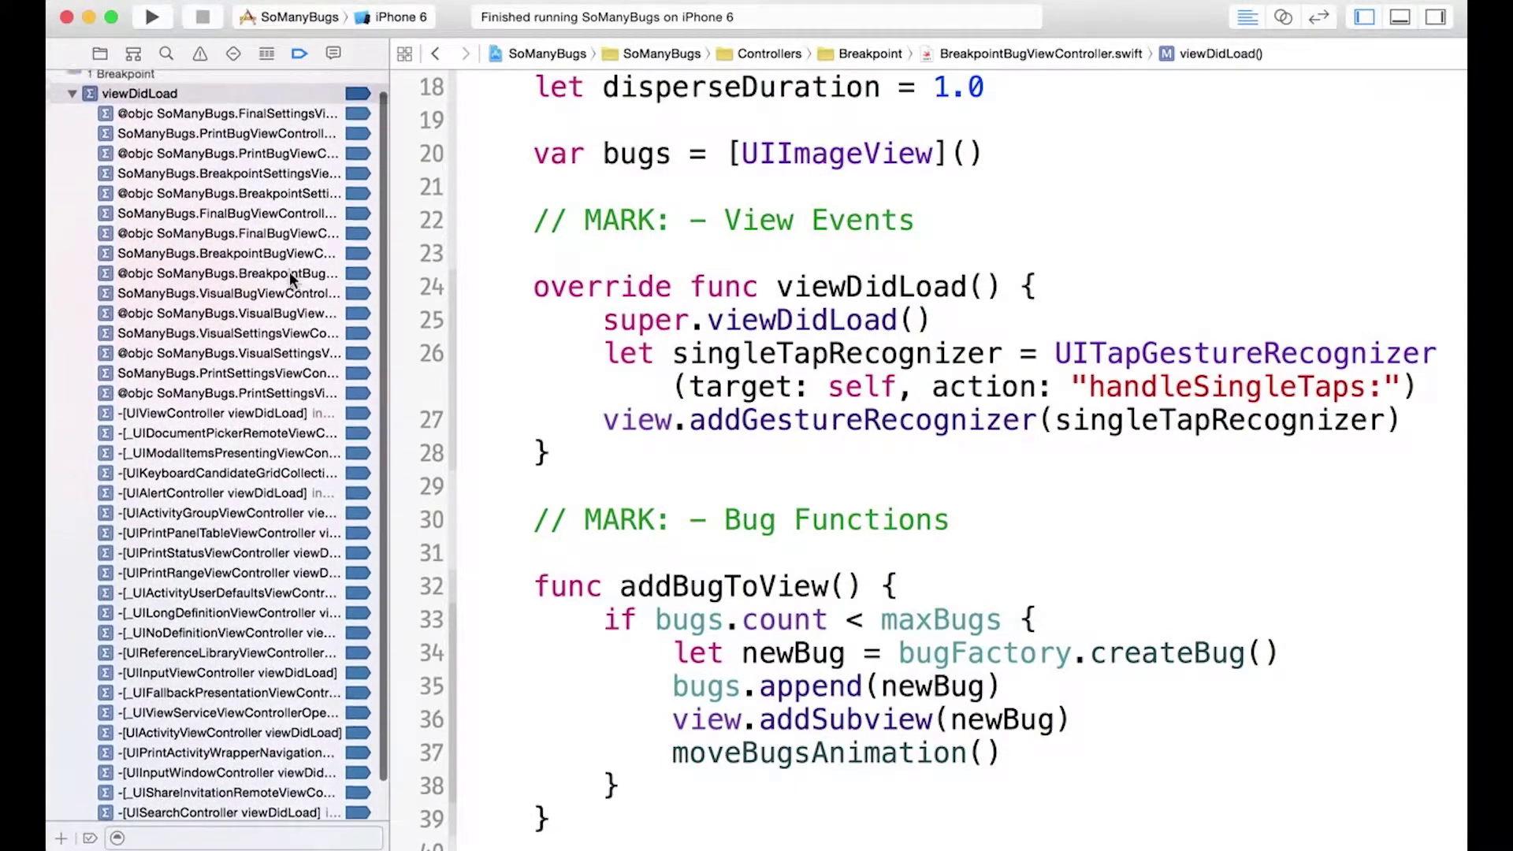
scroll(290, 271, "up", 1)
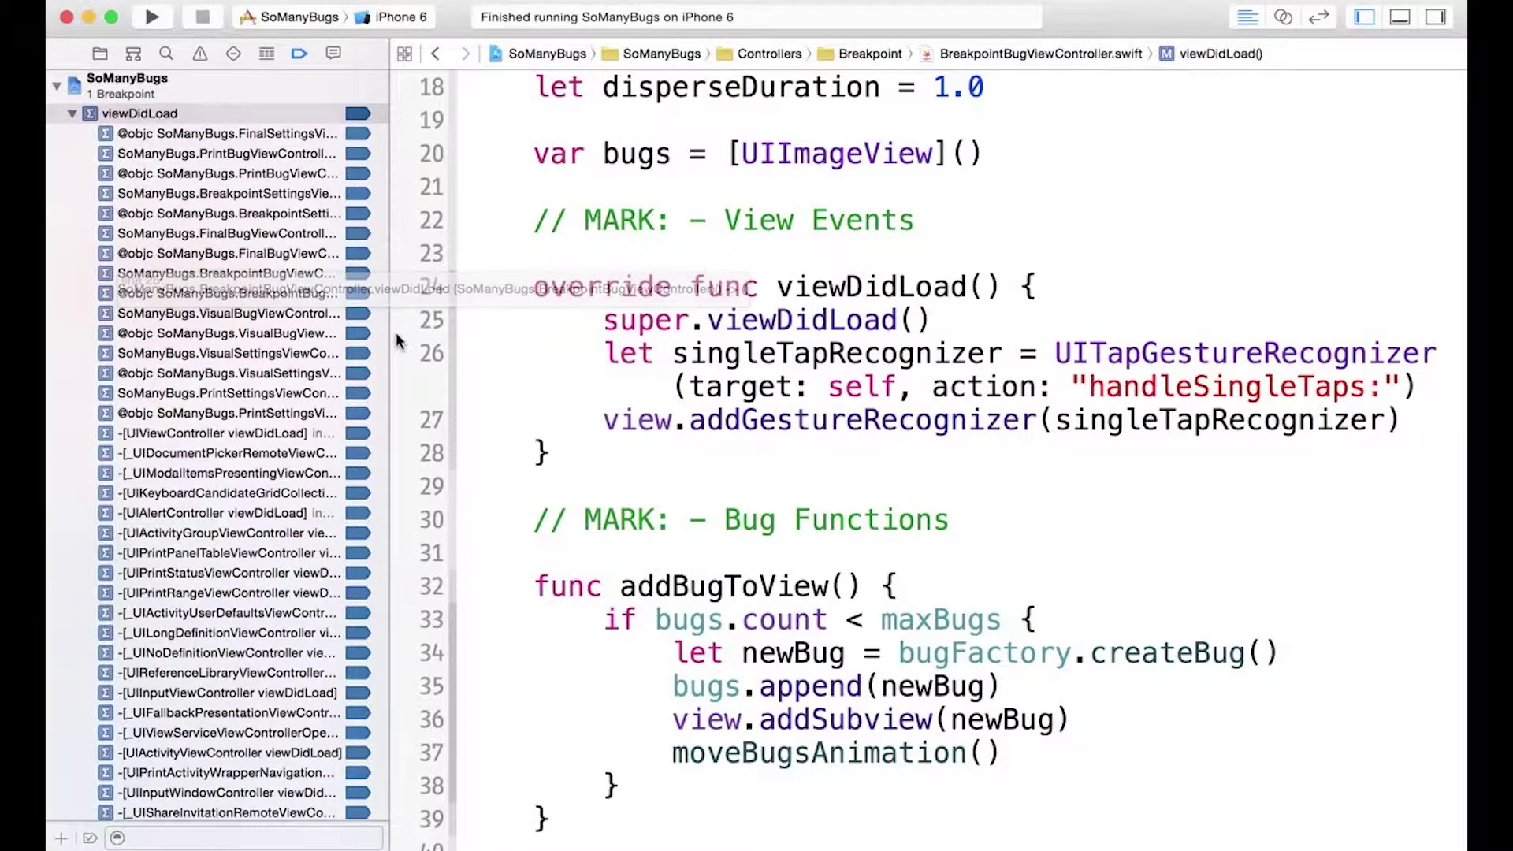
Widen the breakpoint list to read every viewDidLoad match, then narrow it and collapse the matches.
left_click_drag(390, 336, 963, 377)
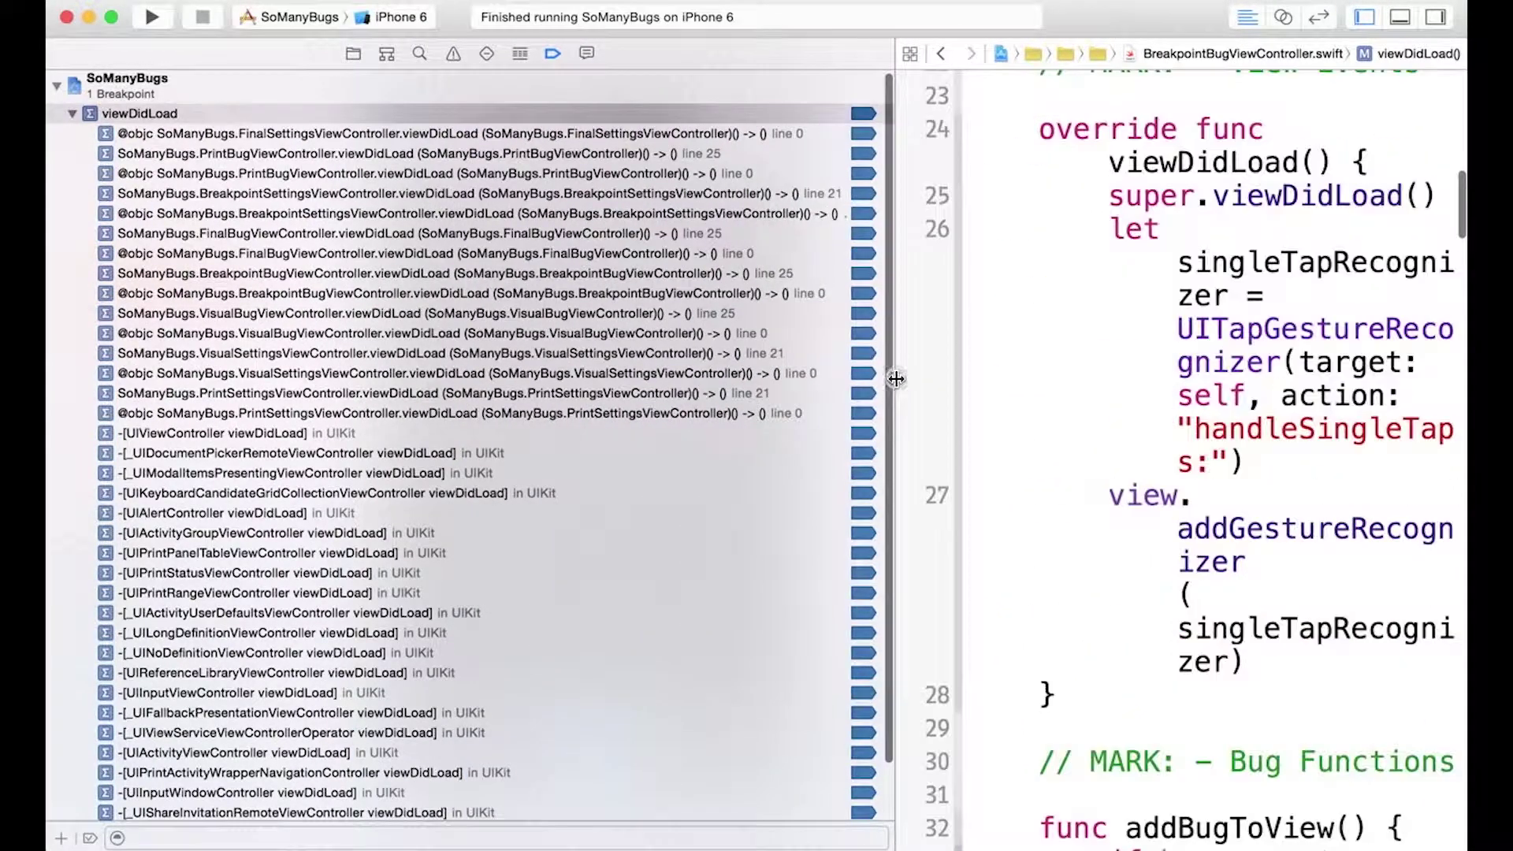
scroll(535, 536, "down", 3)
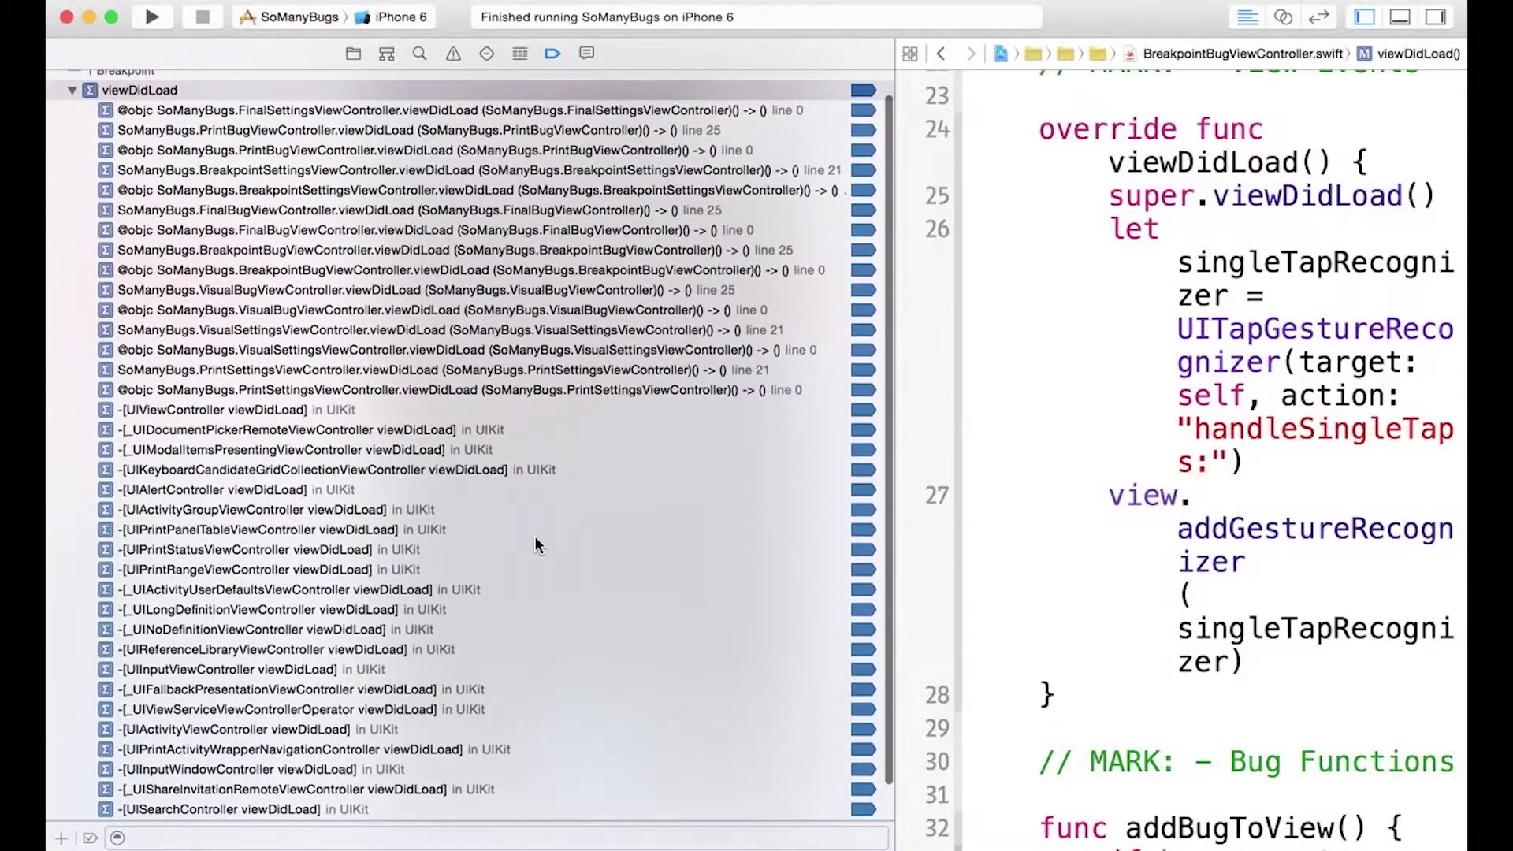
scroll(535, 536, "down", 2)
scroll(534, 535, "up", 3)
left_click(237, 91)
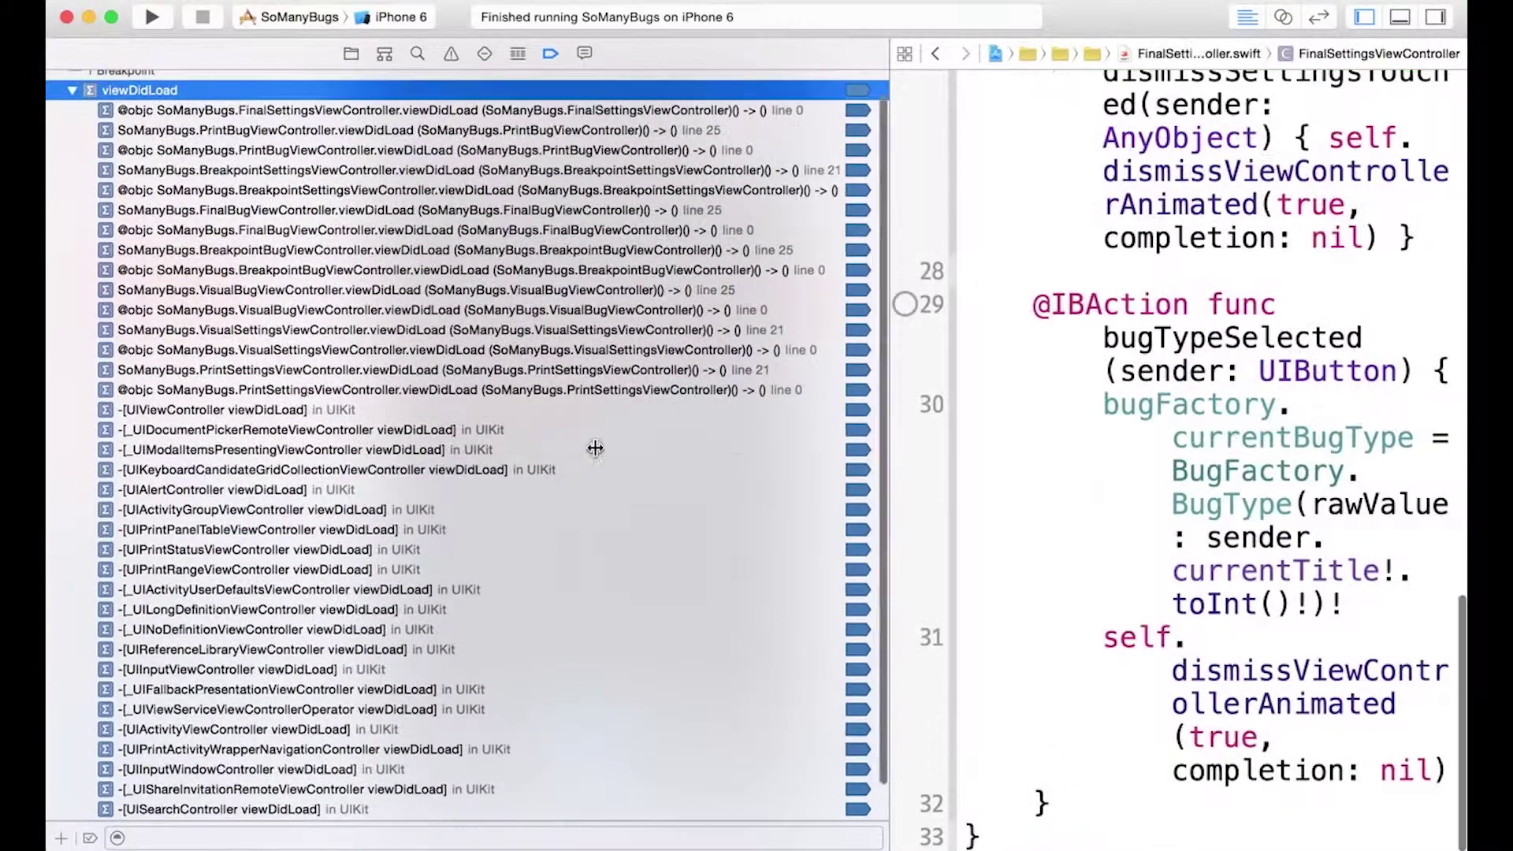
left_click_drag(893, 440, 435, 440)
left_click(71, 90)
Edit the viewDidLoad breakpoint so its Module is UIKit.
right_click(181, 115)
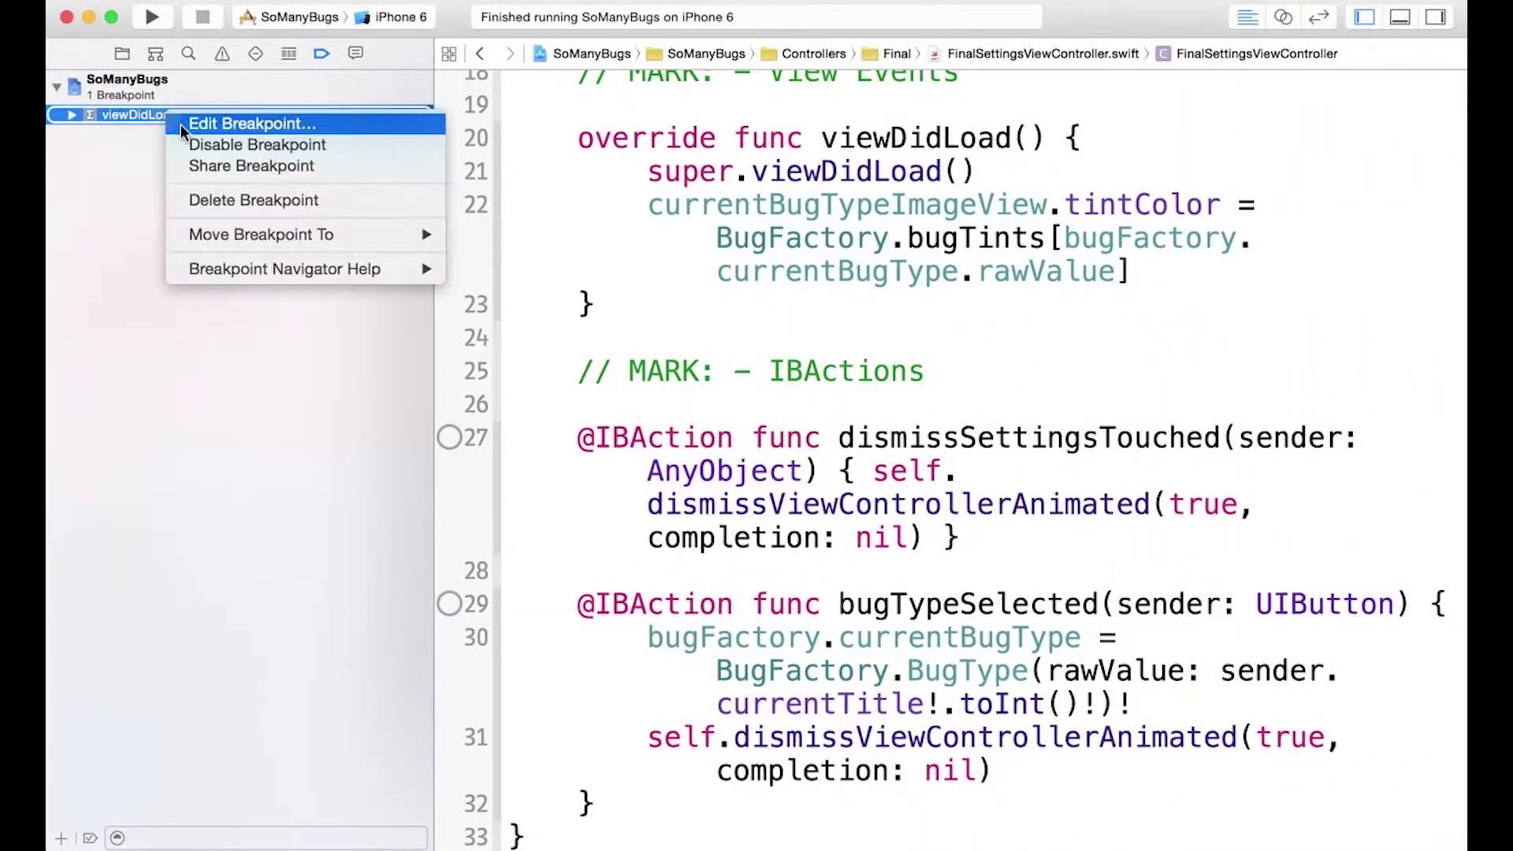
left_click(182, 124)
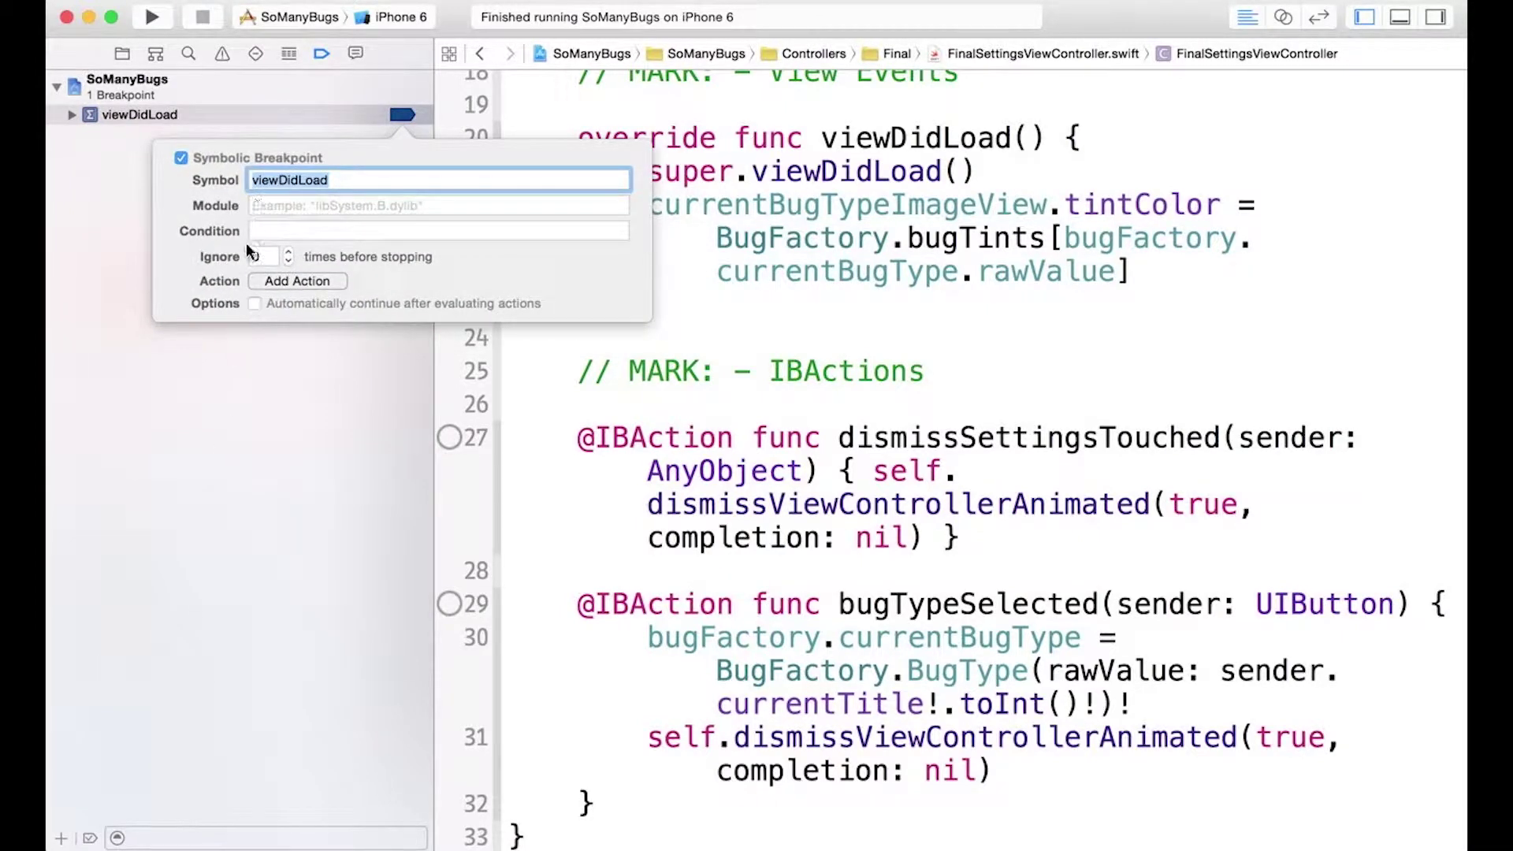
left_click(270, 206)
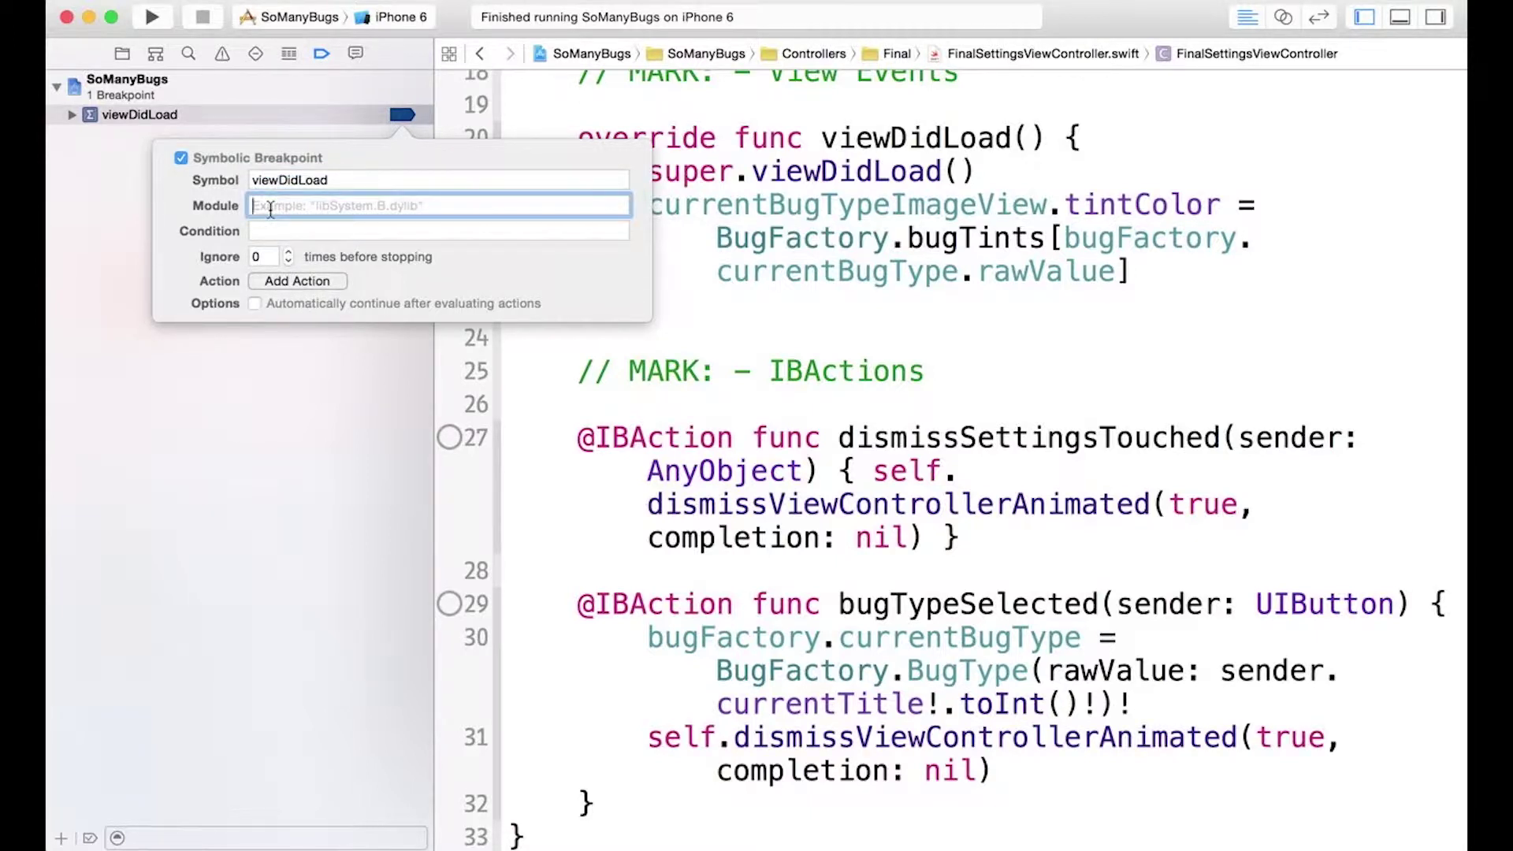
type("UI")
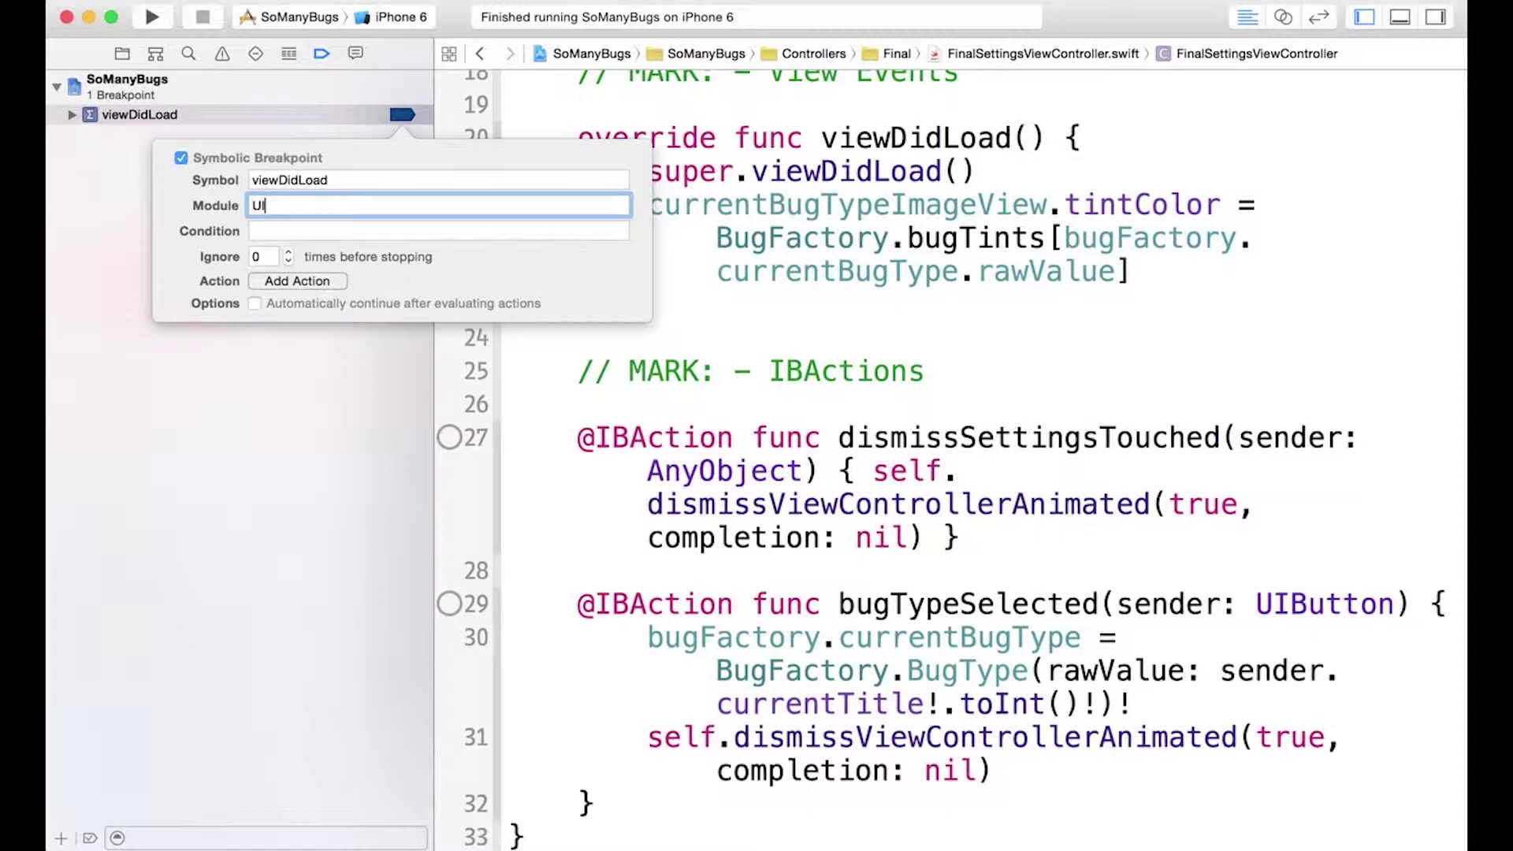
type("Kit")
key("super+a")
left_click(260, 355)
Run and stop the app, then expand the breakpoint to show its UIKit-only matches.
key("super+r")
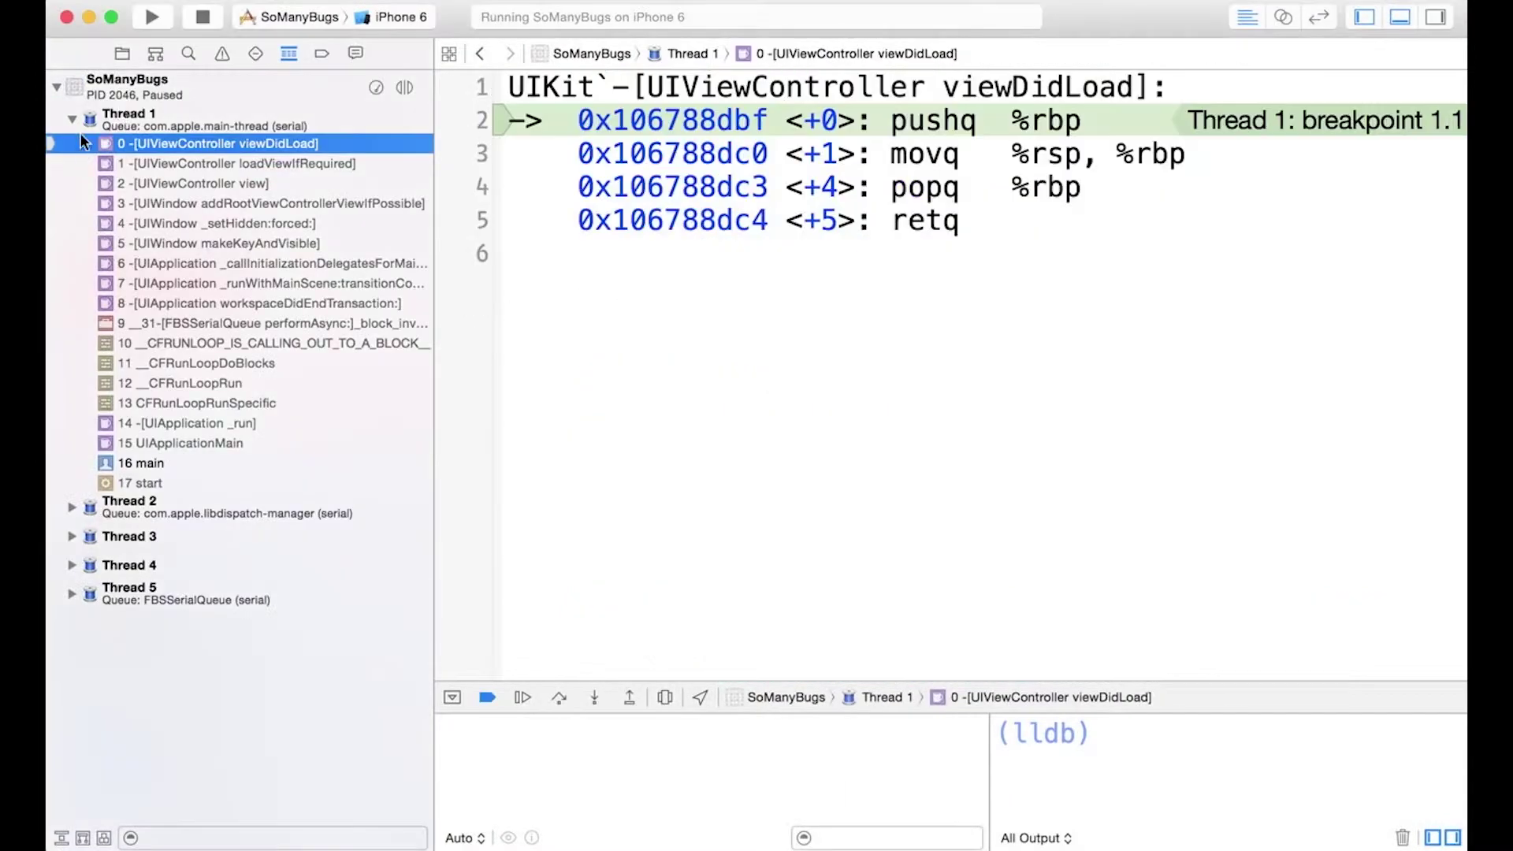
key("super+period")
left_click(72, 114)
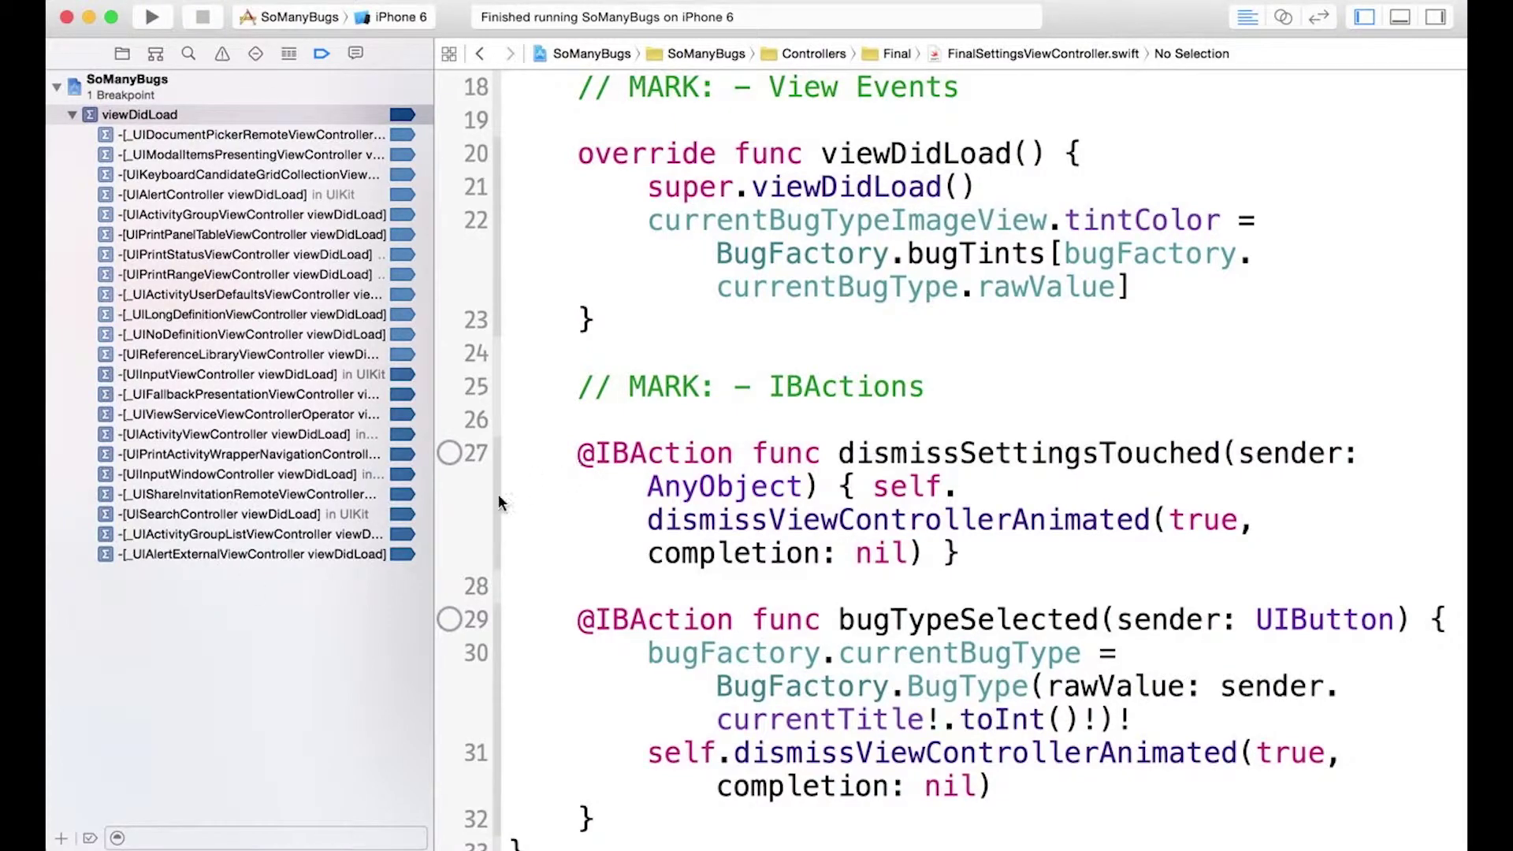
Widen the Breakpoint navigator so each UIKit viewDidLoad match shows its full name.
left_click_drag(435, 509, 657, 508)
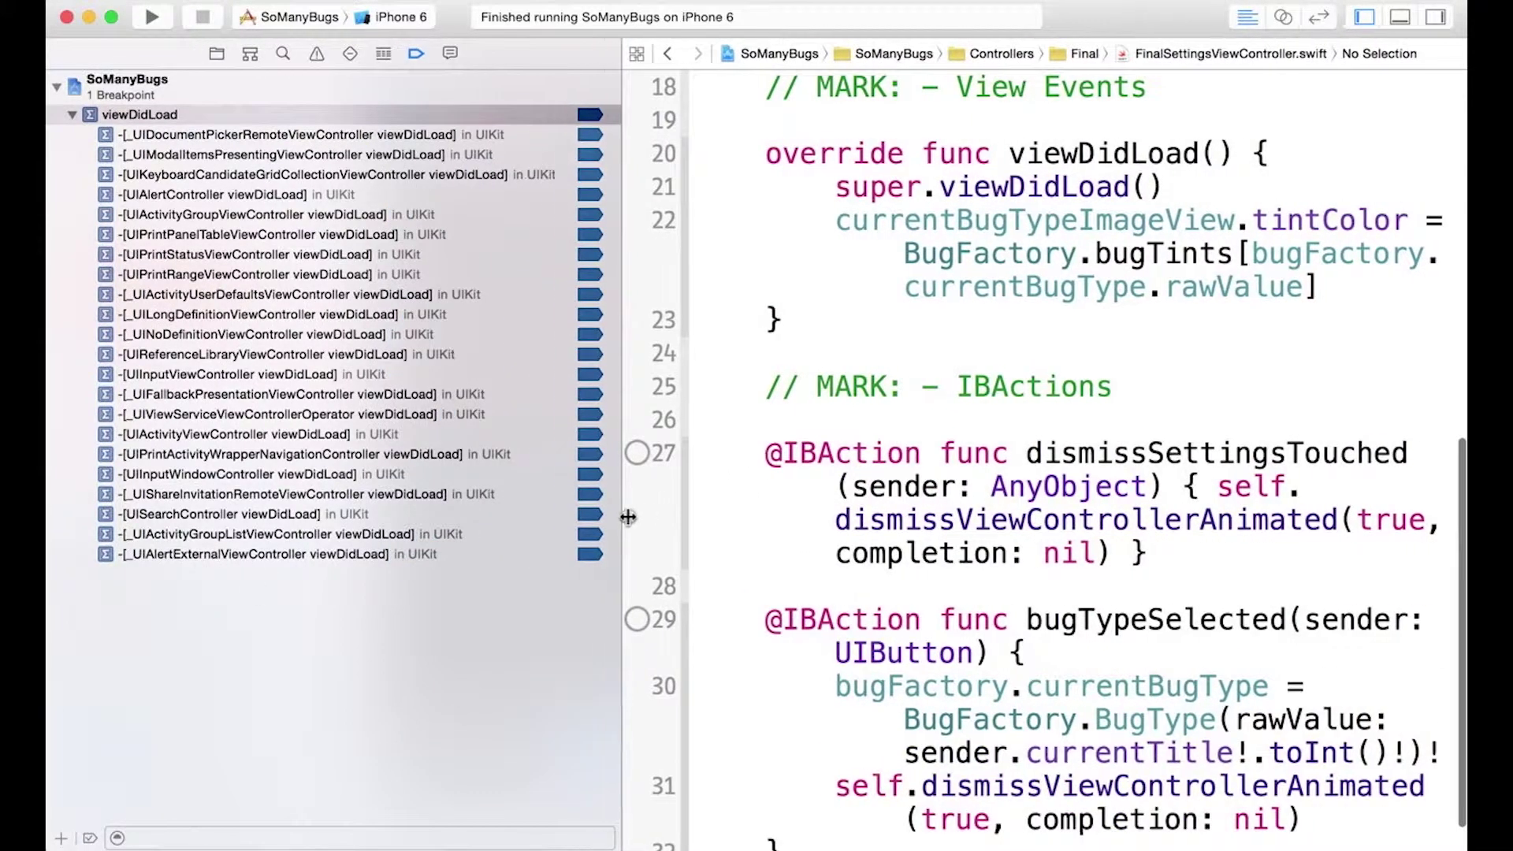